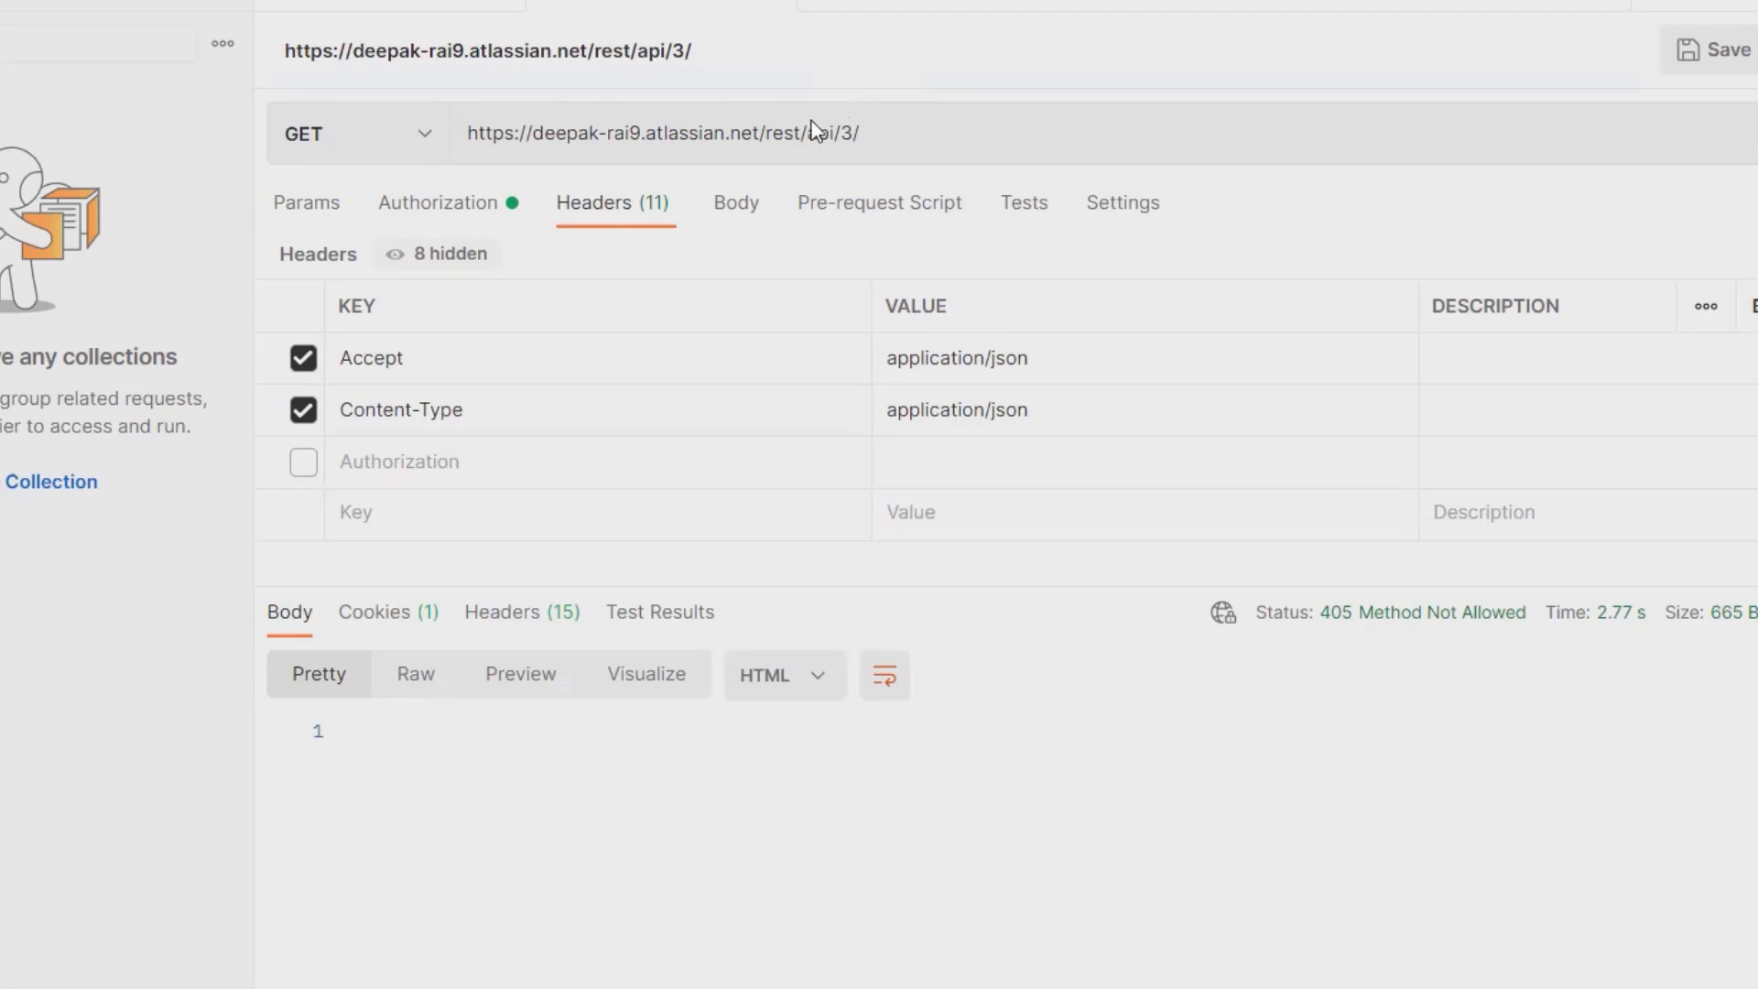
Send a GET request to the URL extended with auditing/records, which returns 404 Not Found
click(437, 153)
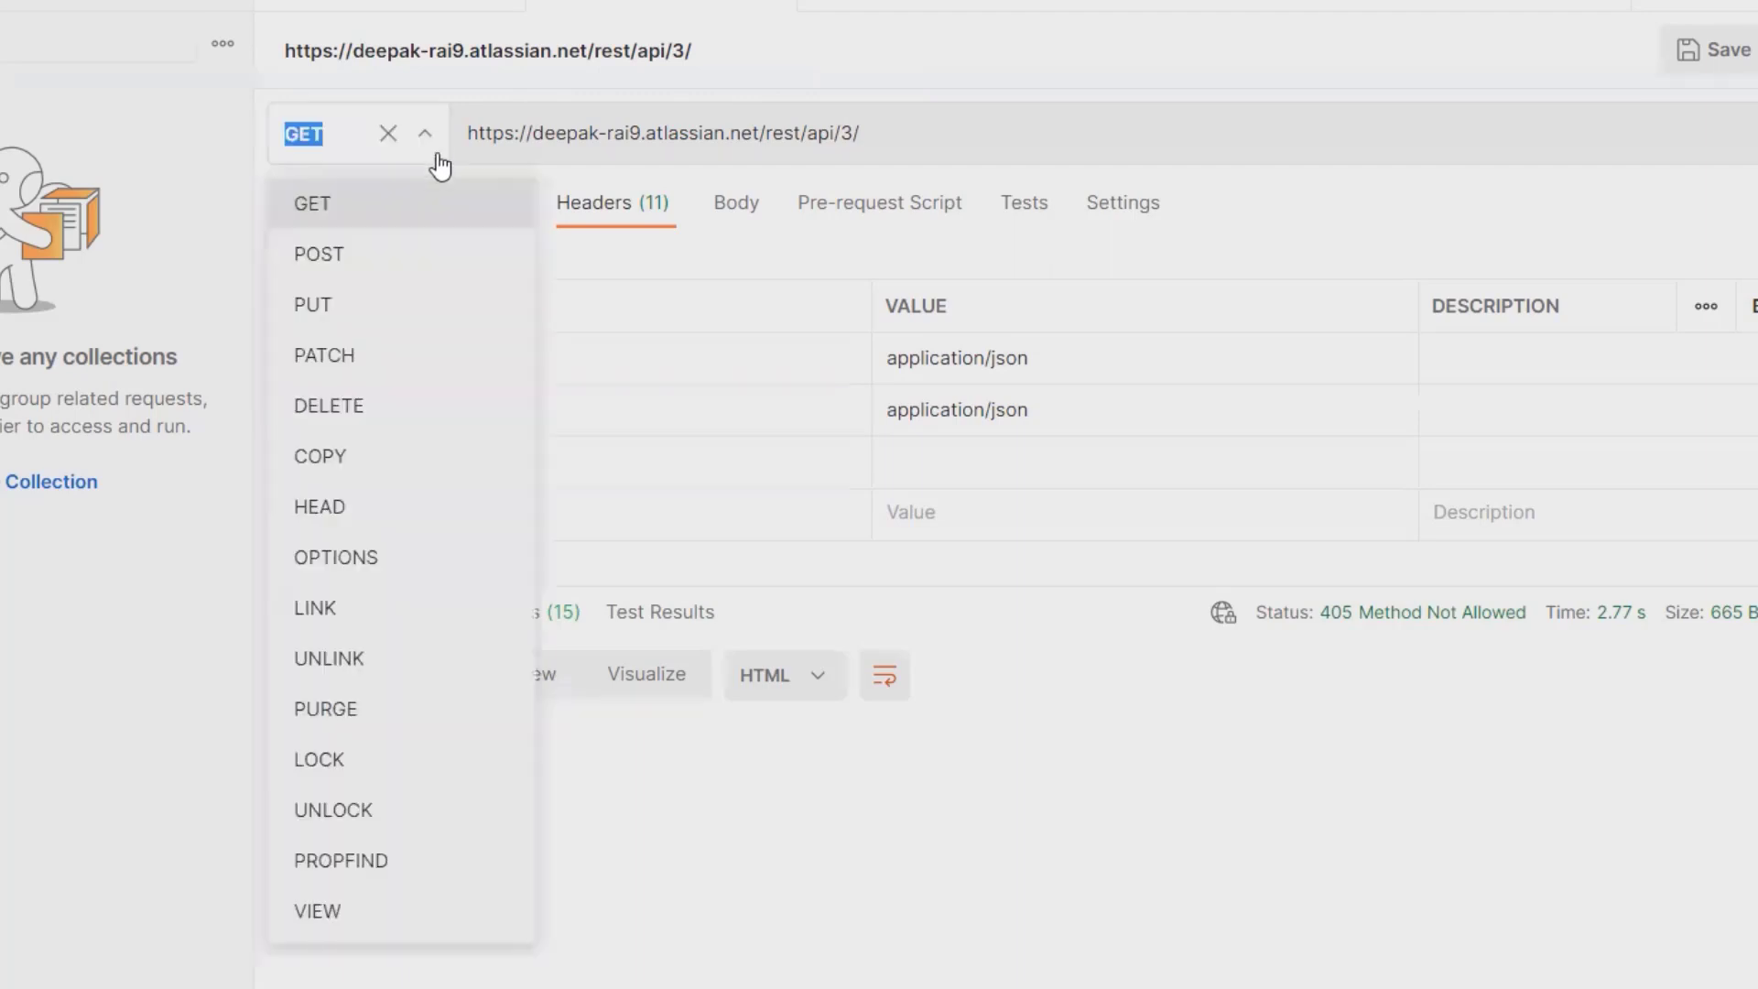
click(361, 205)
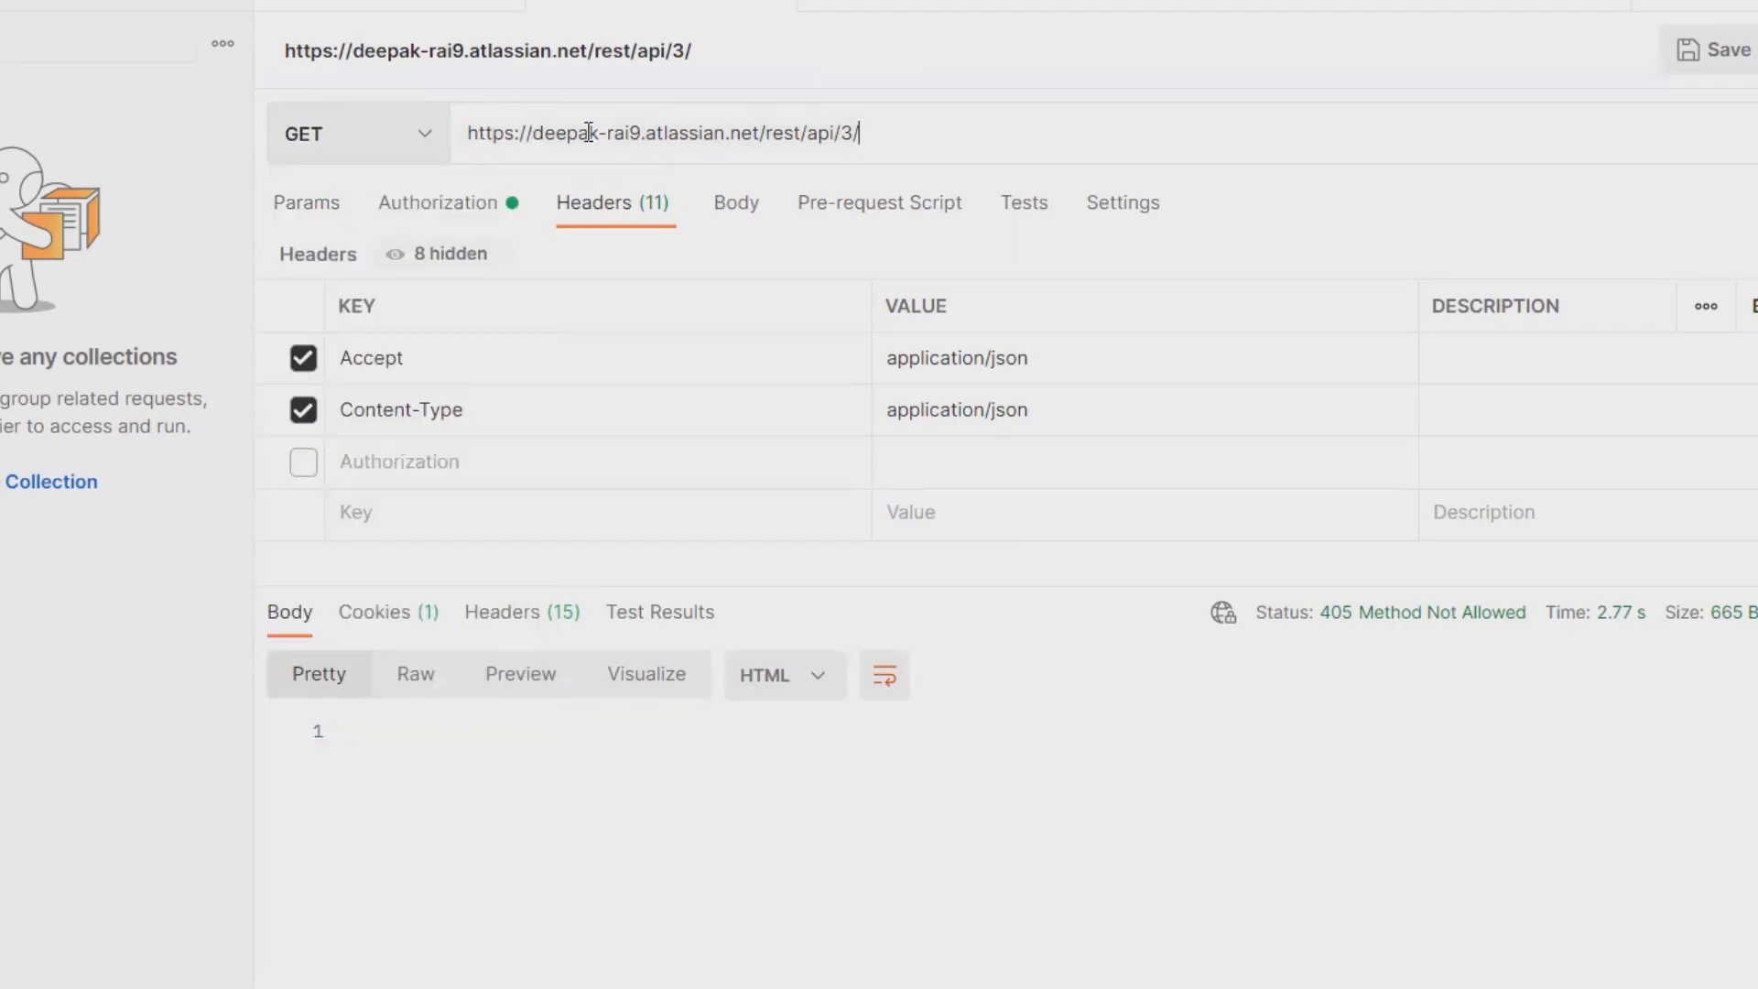
click(889, 133)
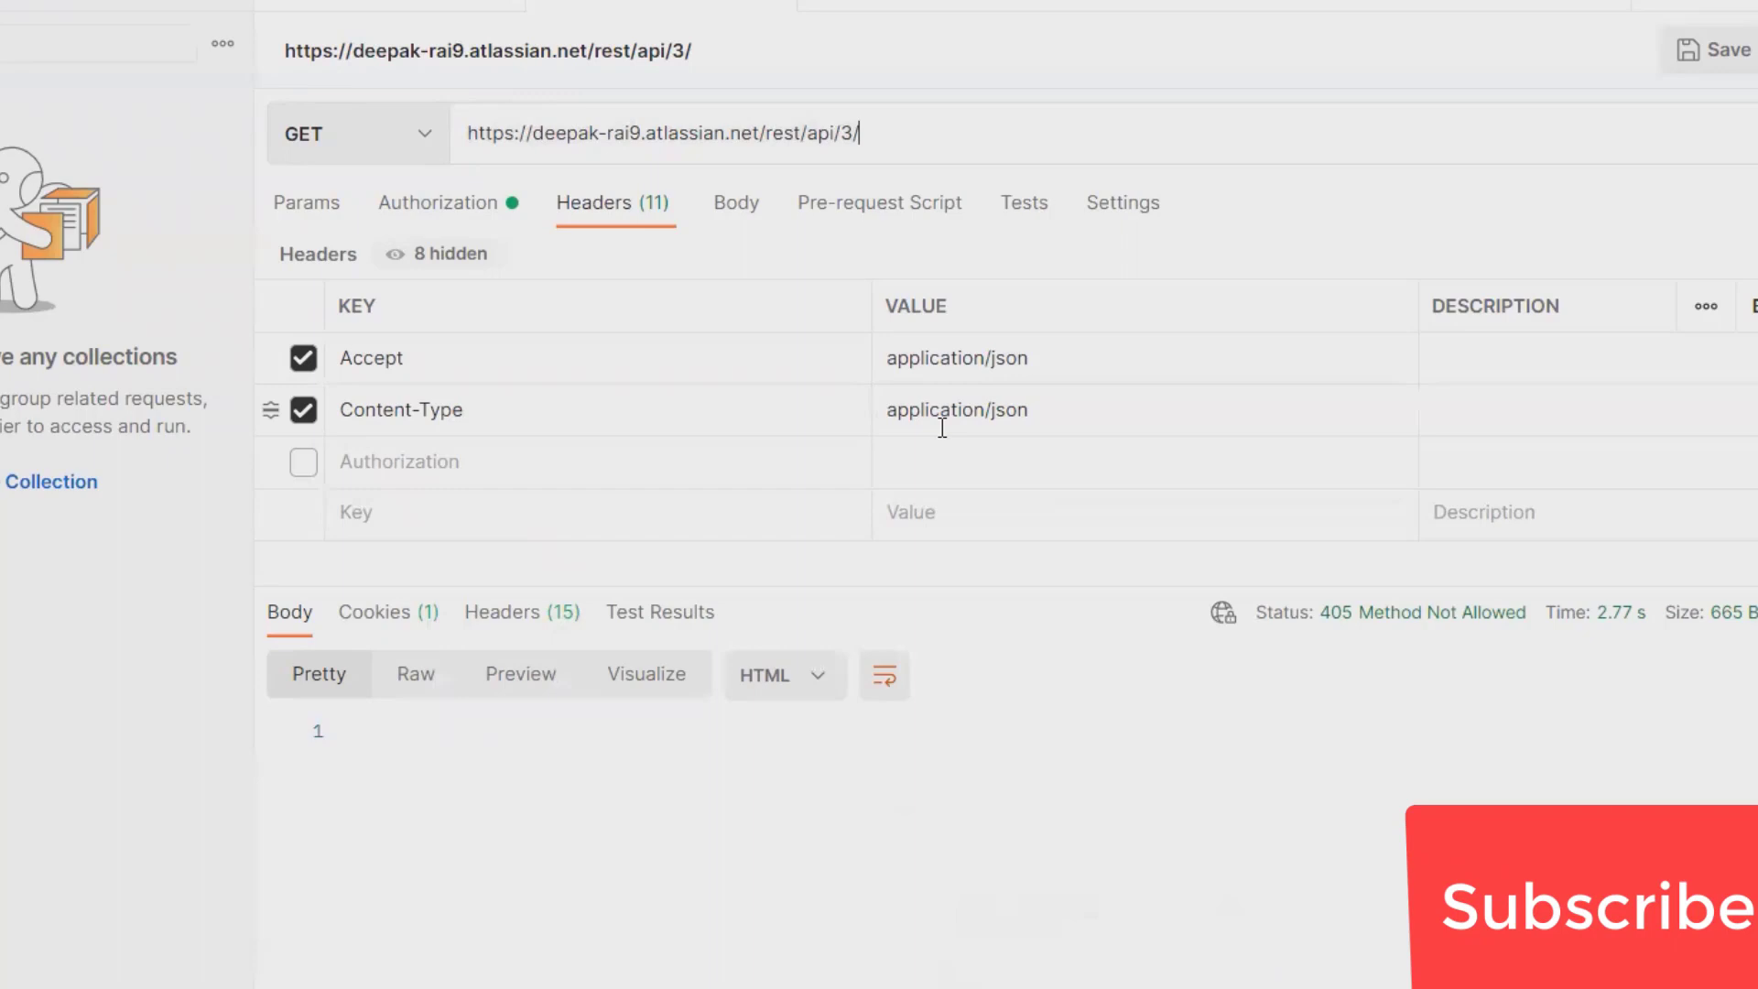
text(audi)
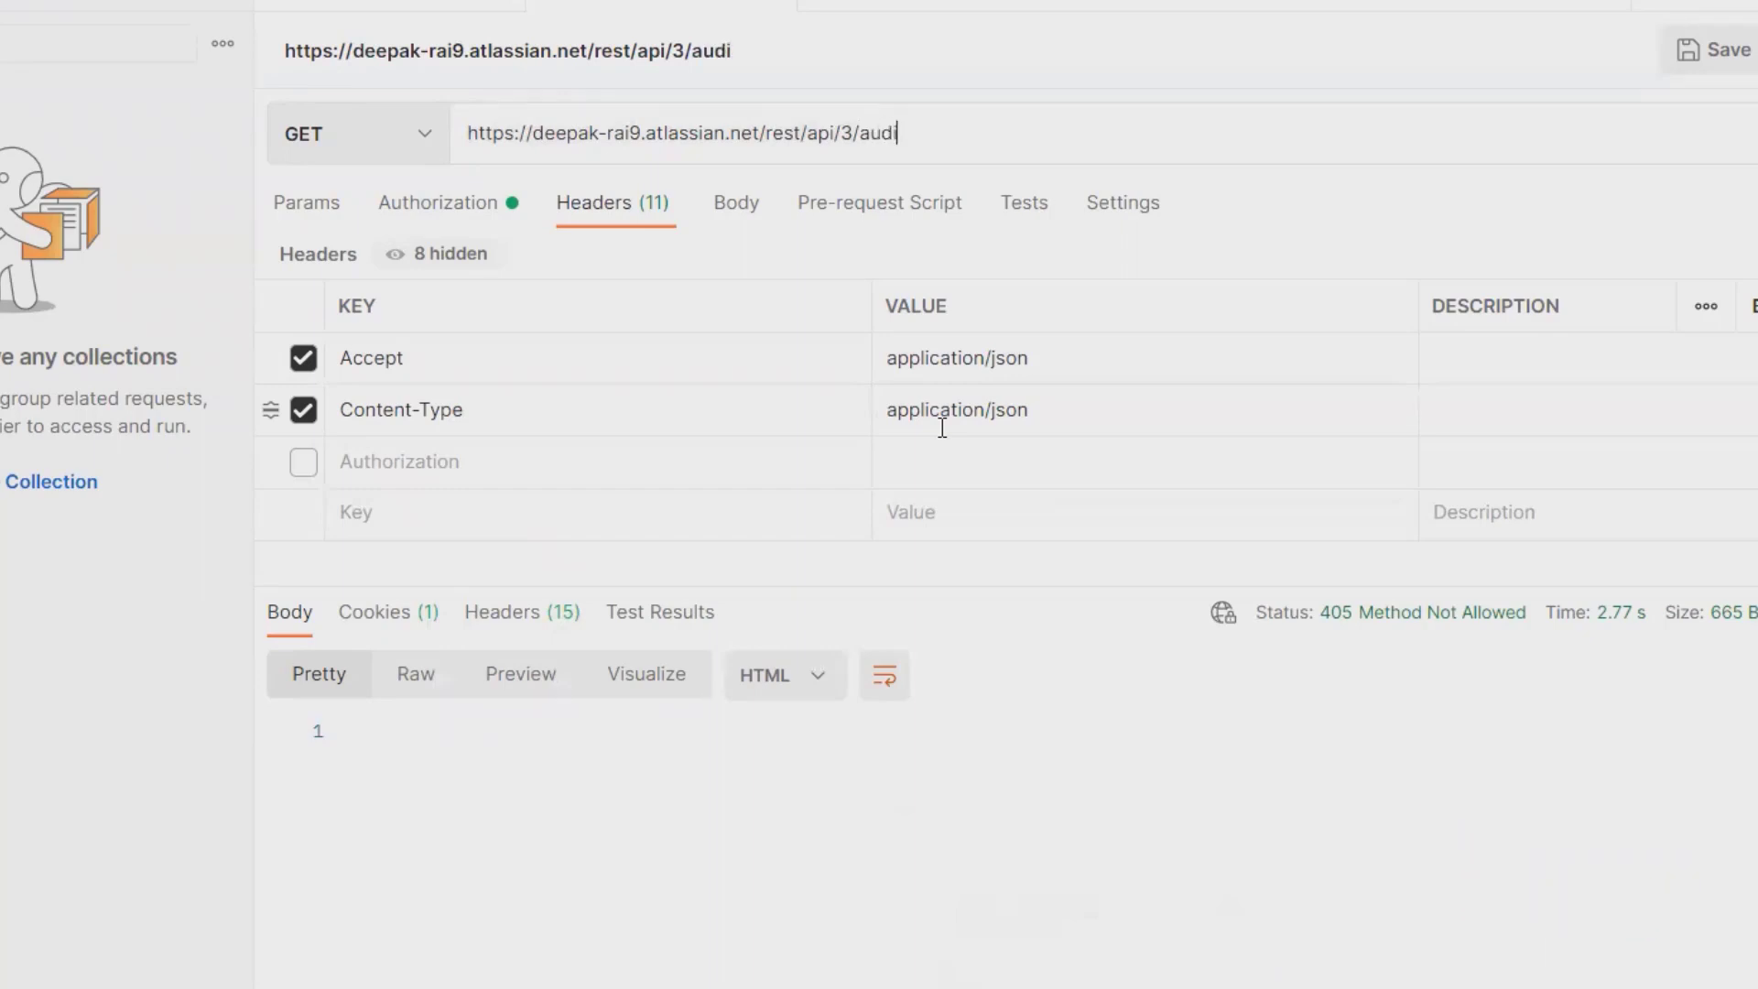
text(tiong)
key(BackSpace)
key(BackSpace)
key(BackSpace)
text(ng)
text(/)
text(reco)
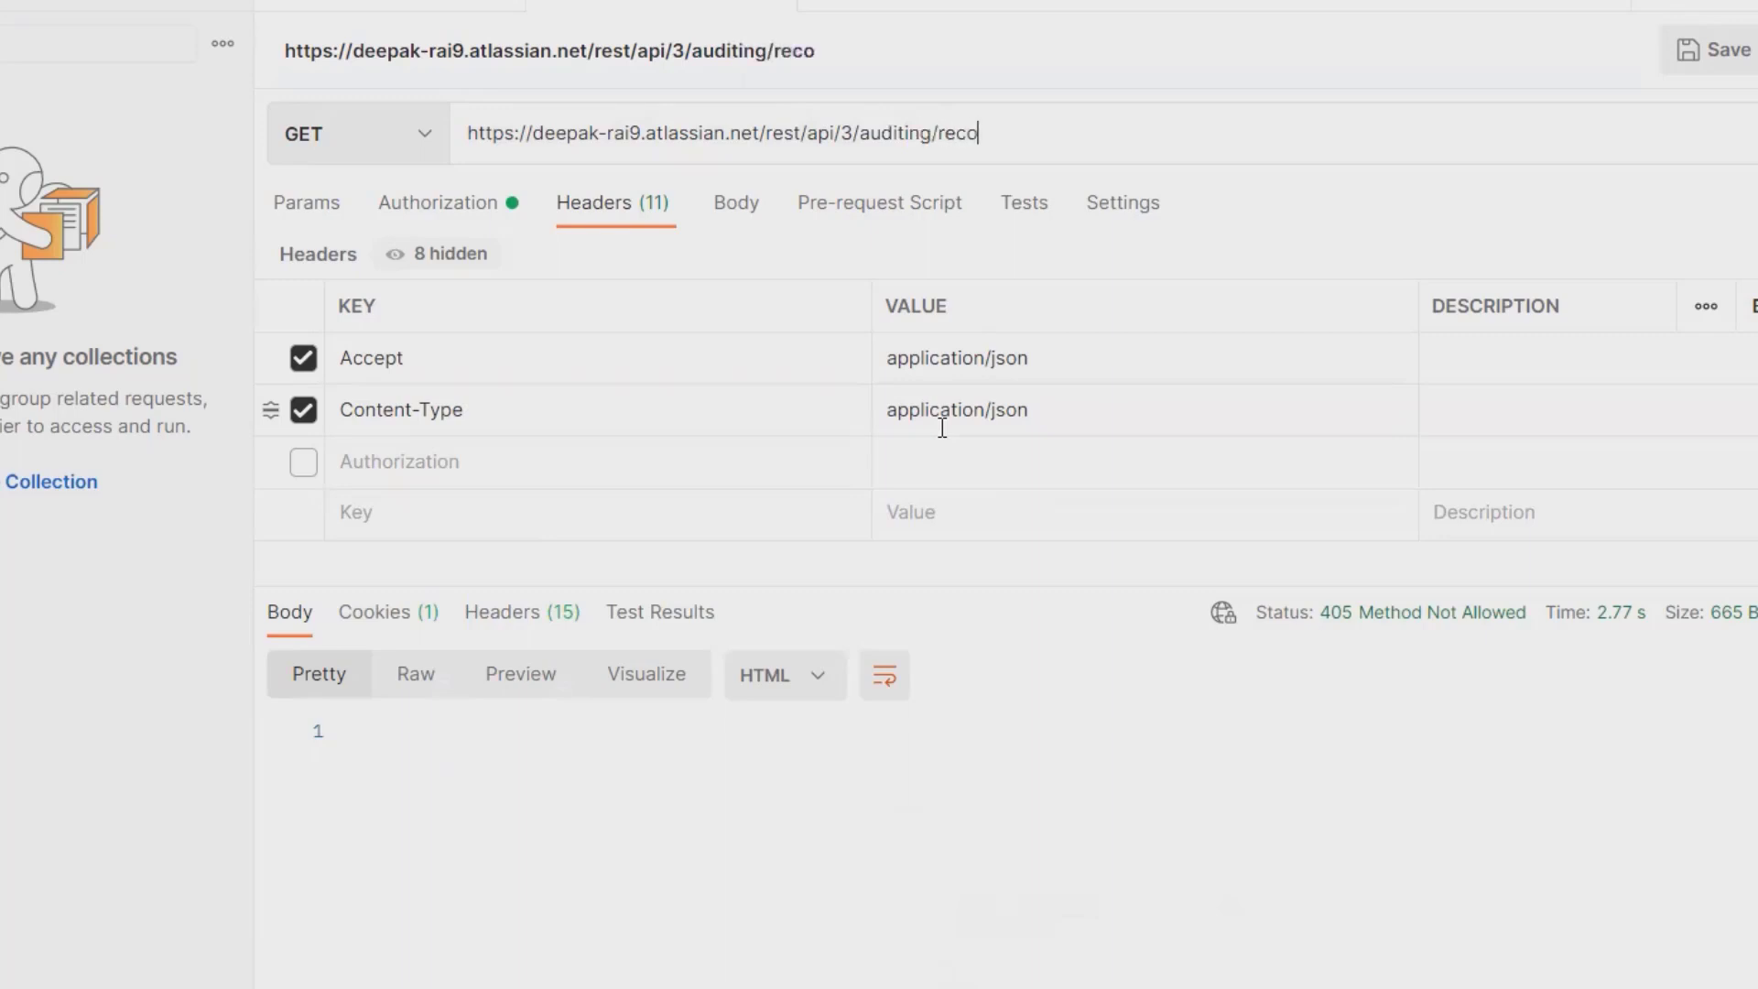
text(rds)
key(ctrl+Return)
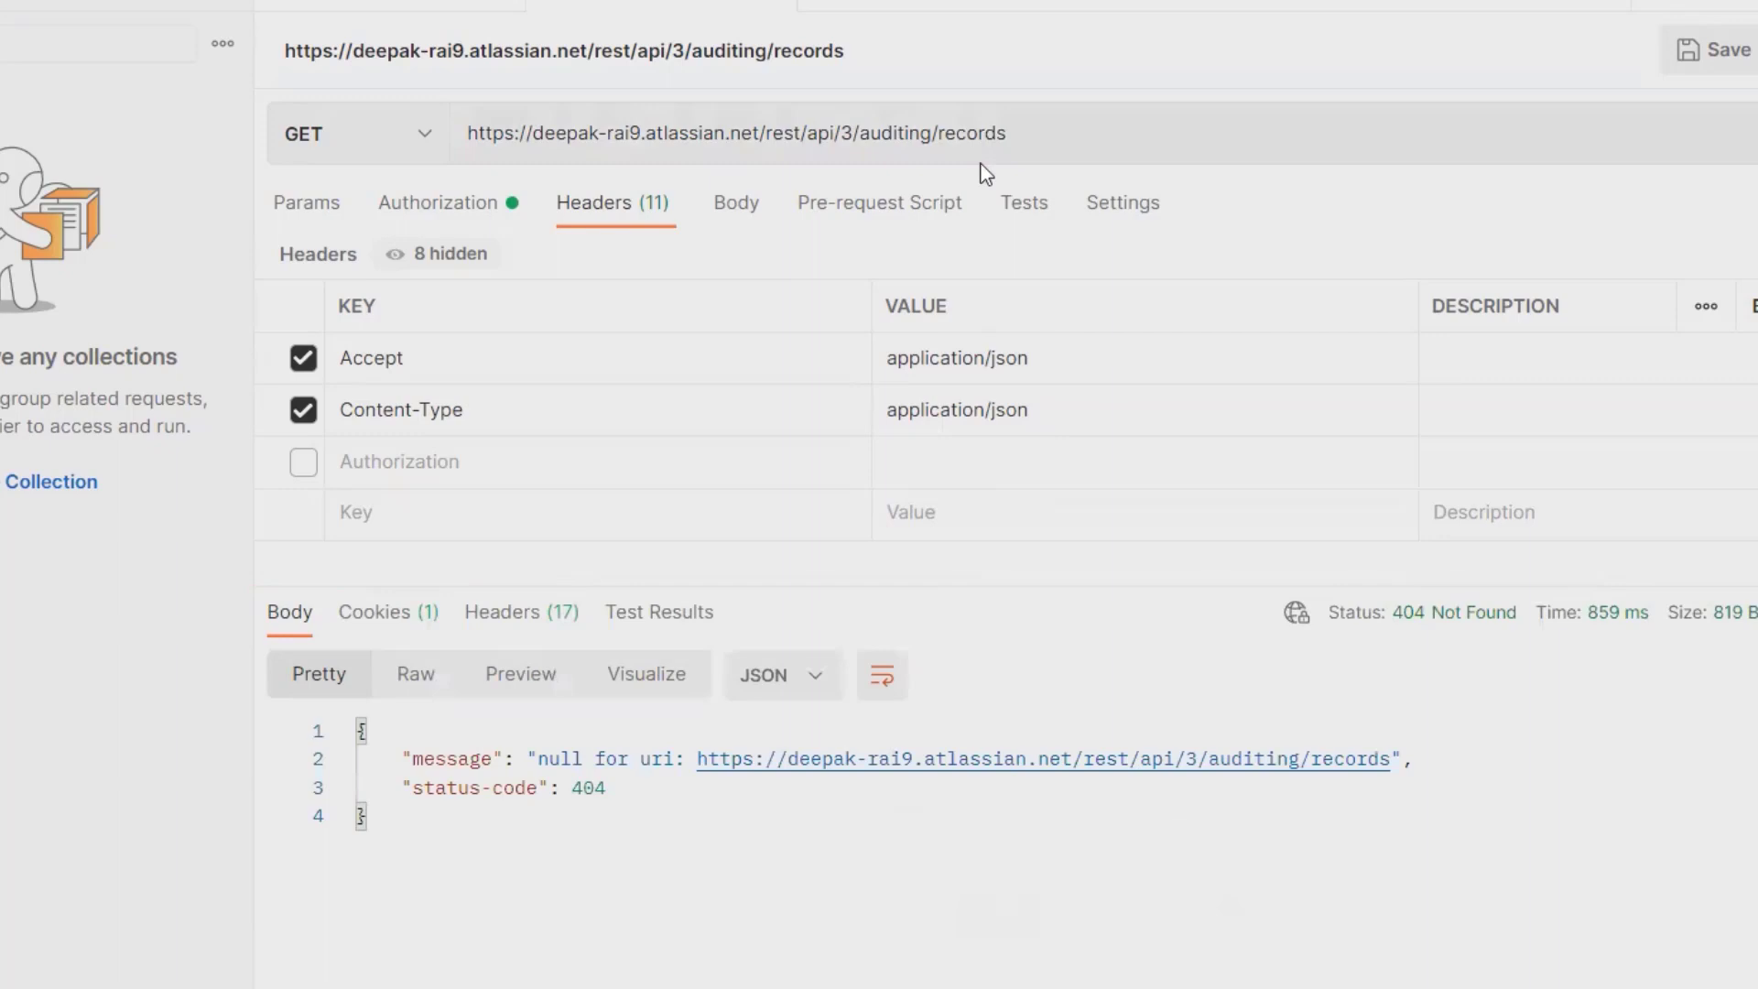
Change the endpoint from auditing/records to auditing/record and resend, getting 403 Forbidden
click(1025, 127)
key(BackSpace)
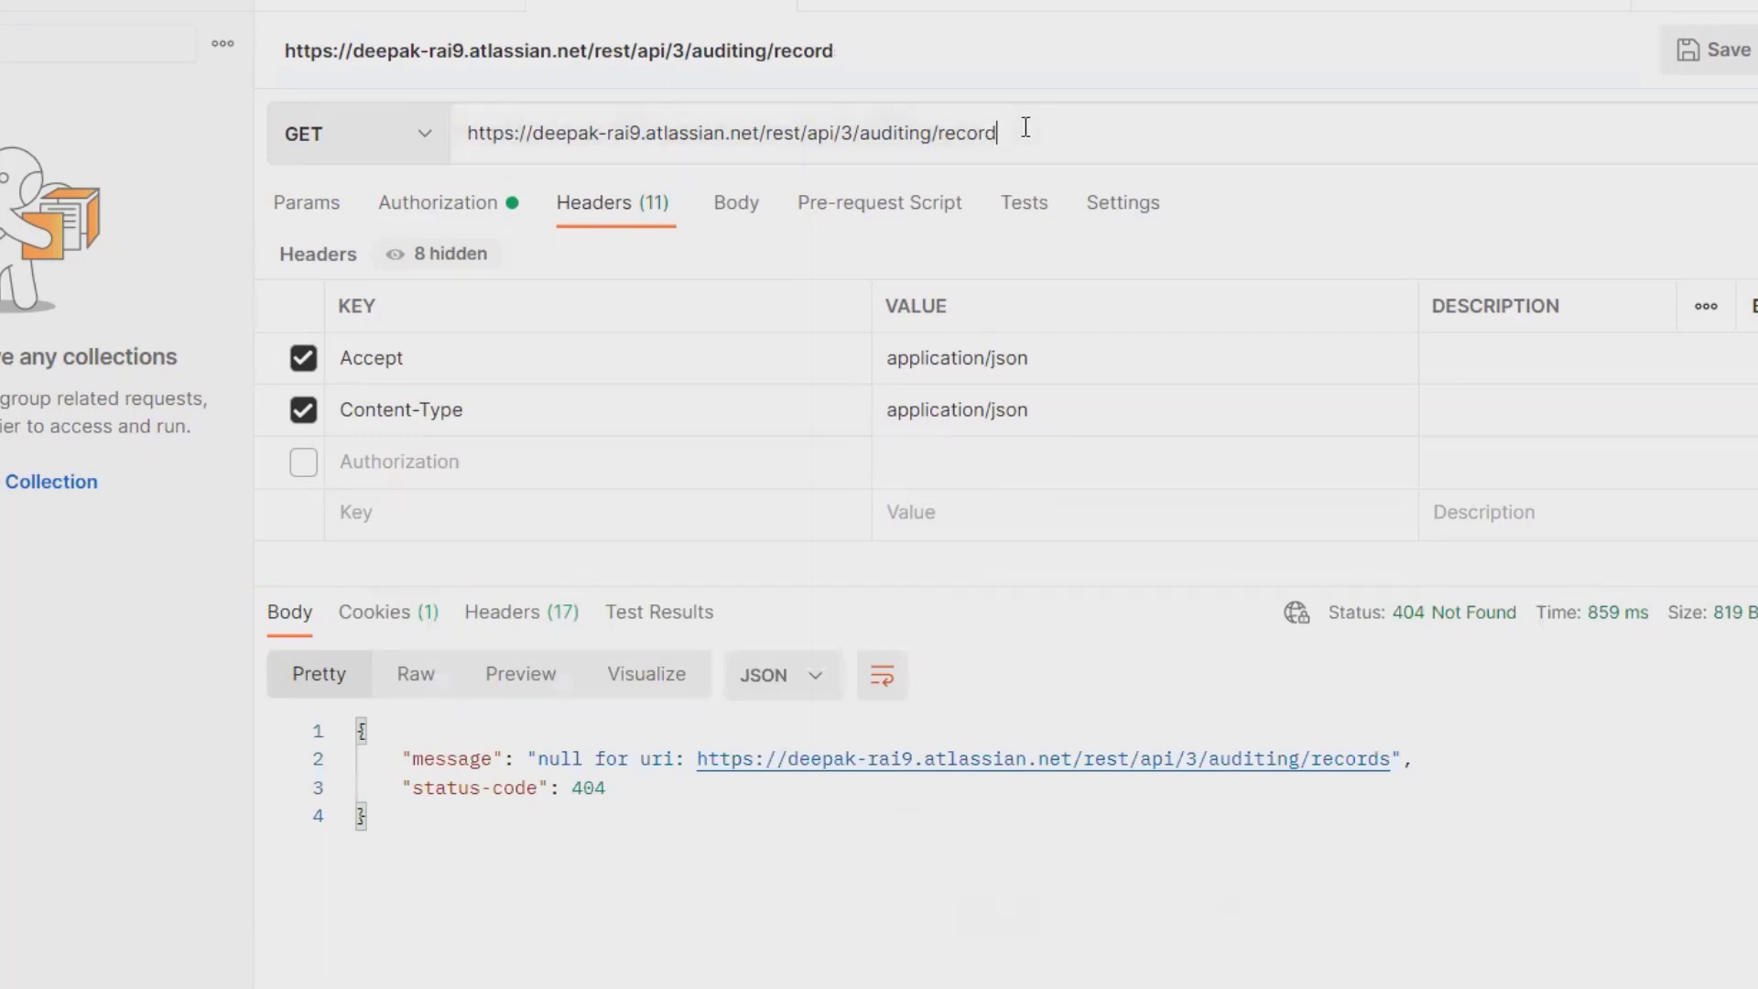
key(ctrl+Return)
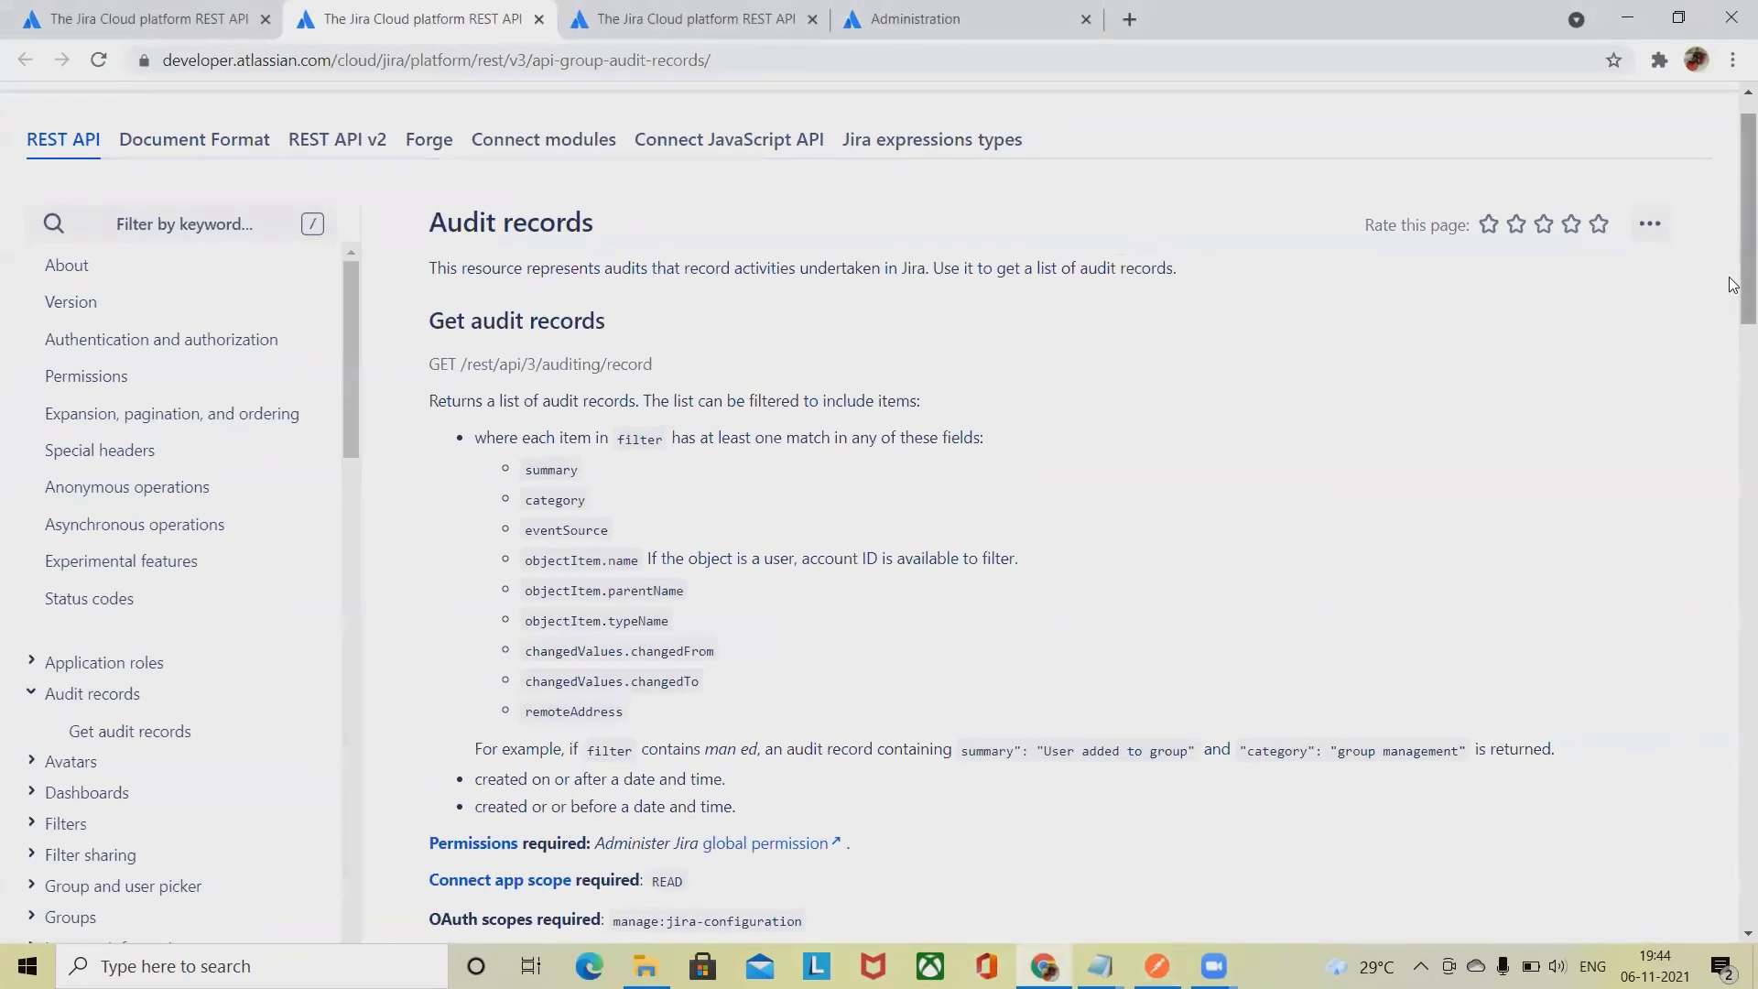
Scroll the Get audit records docs to the example JSON response and highlight its limit value 1000
mouse_move(1733, 272)
mouse_down()
mouse_move(1733, 793)
mouse_move(1733, 756)
mouse_up()
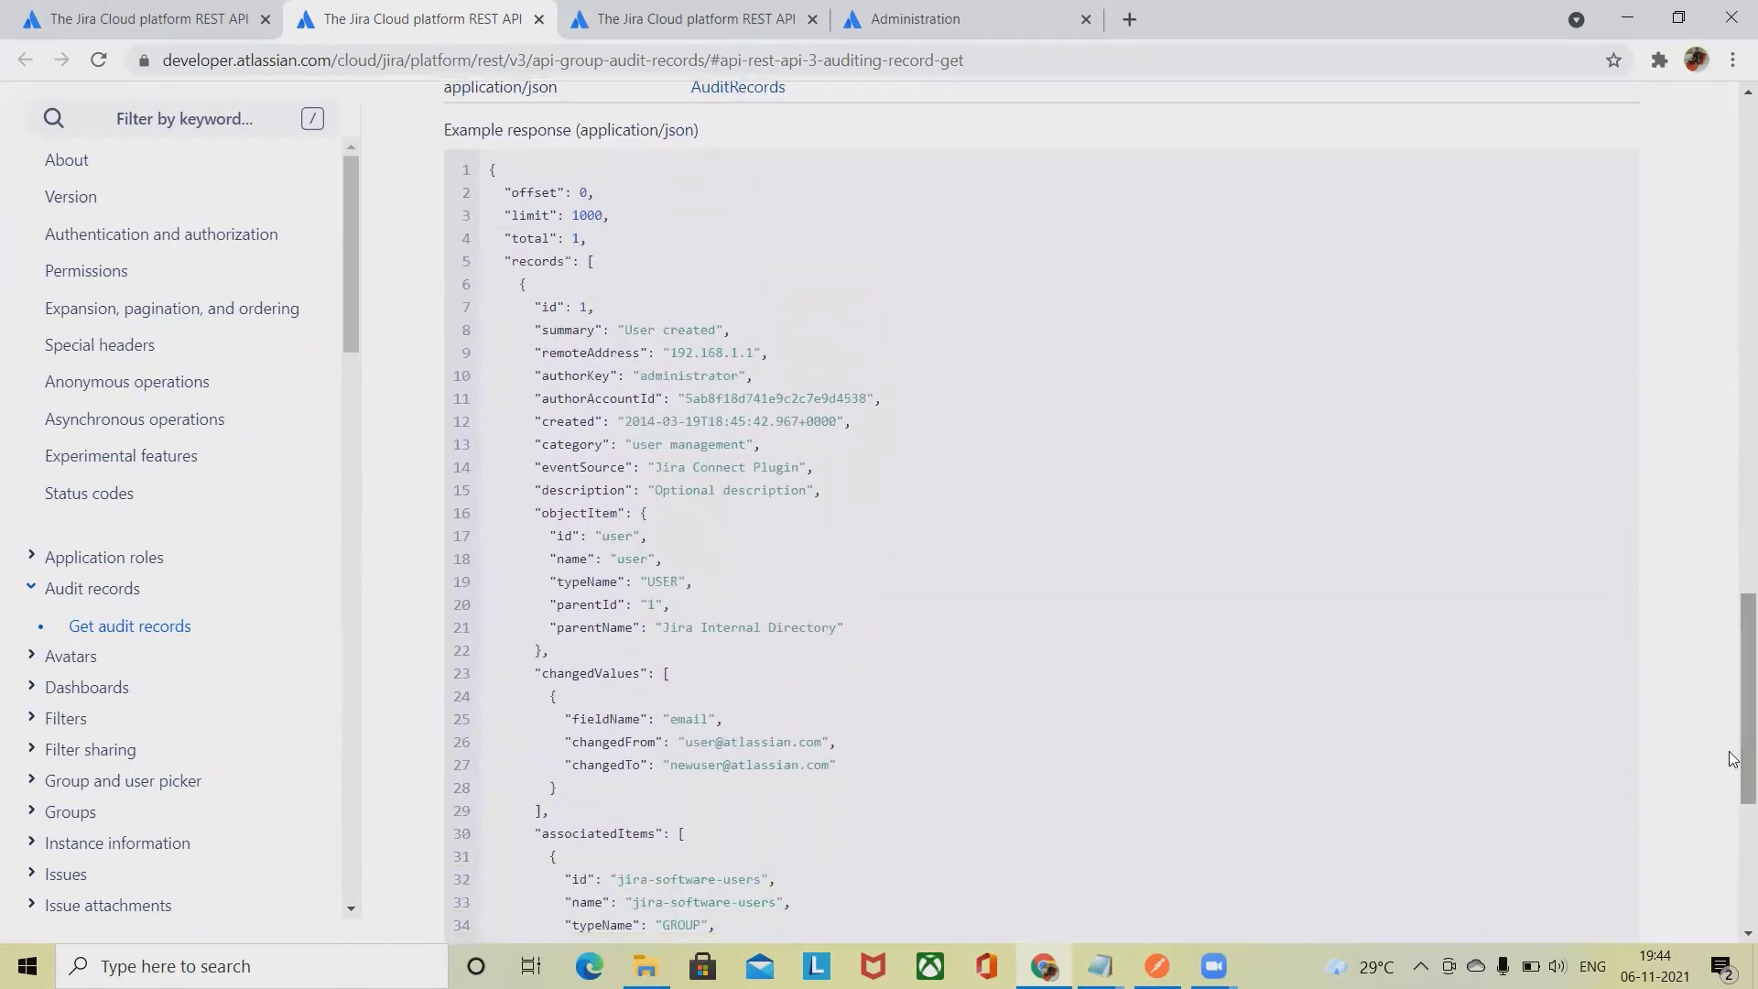
mouse_move(568, 208)
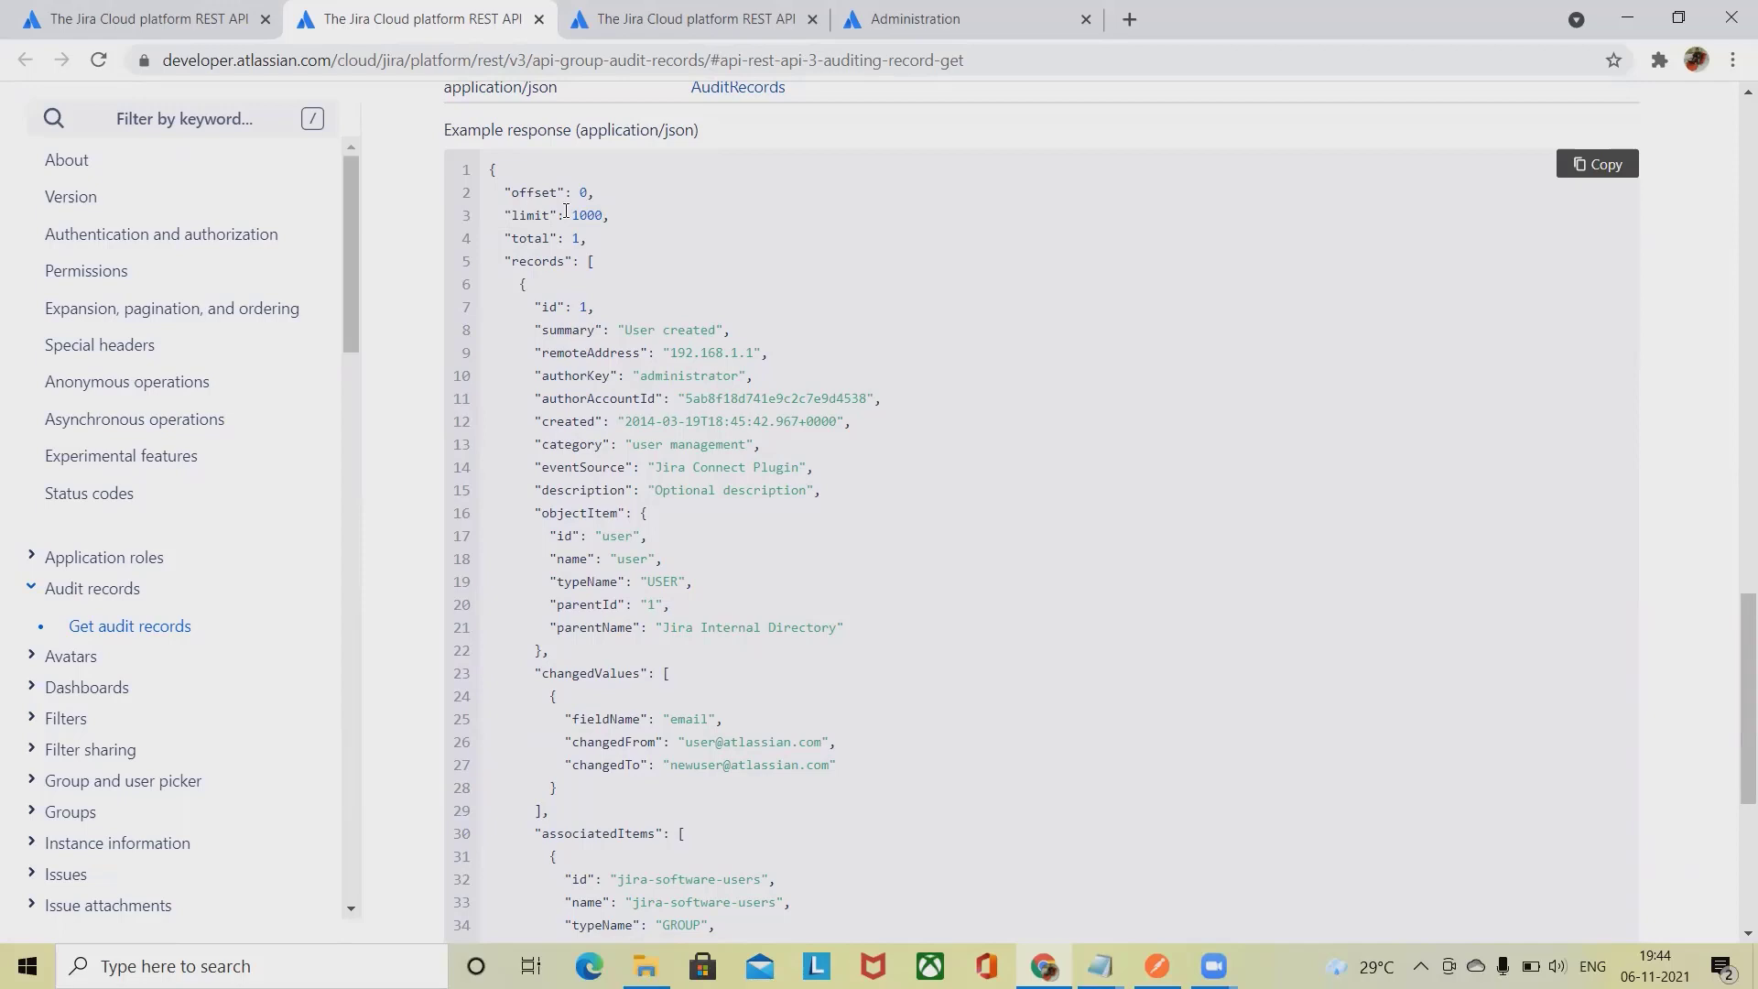
double_click(584, 215)
click(572, 236)
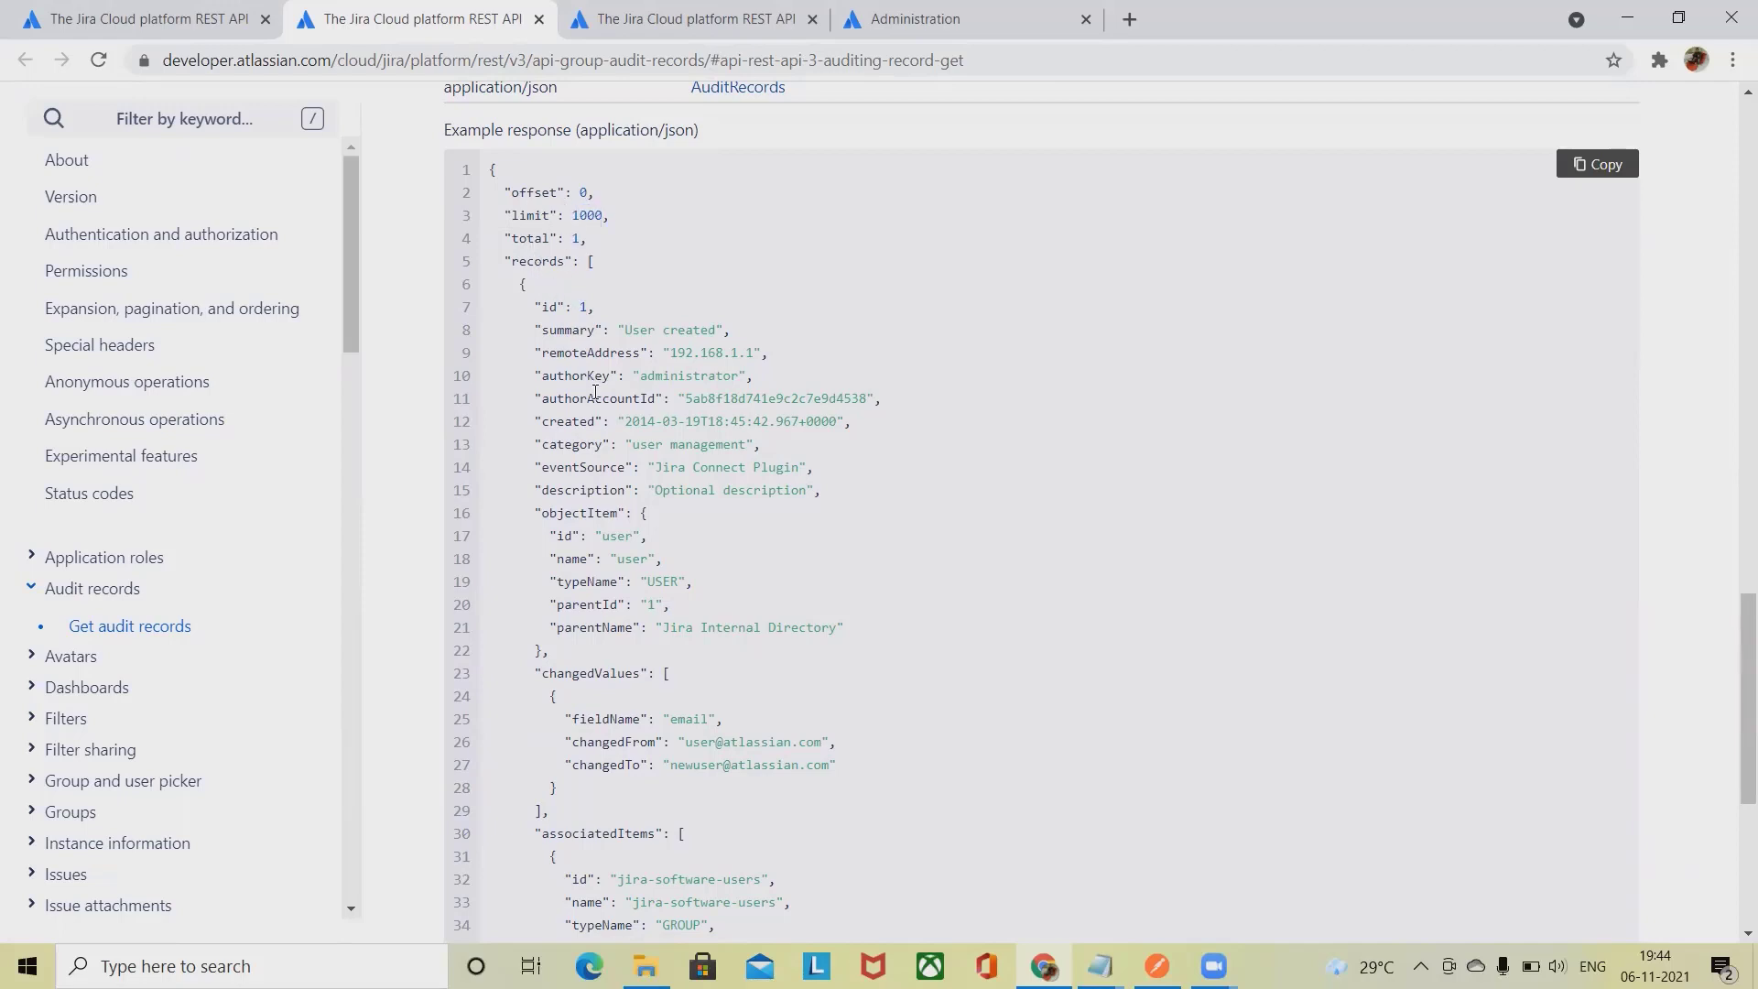